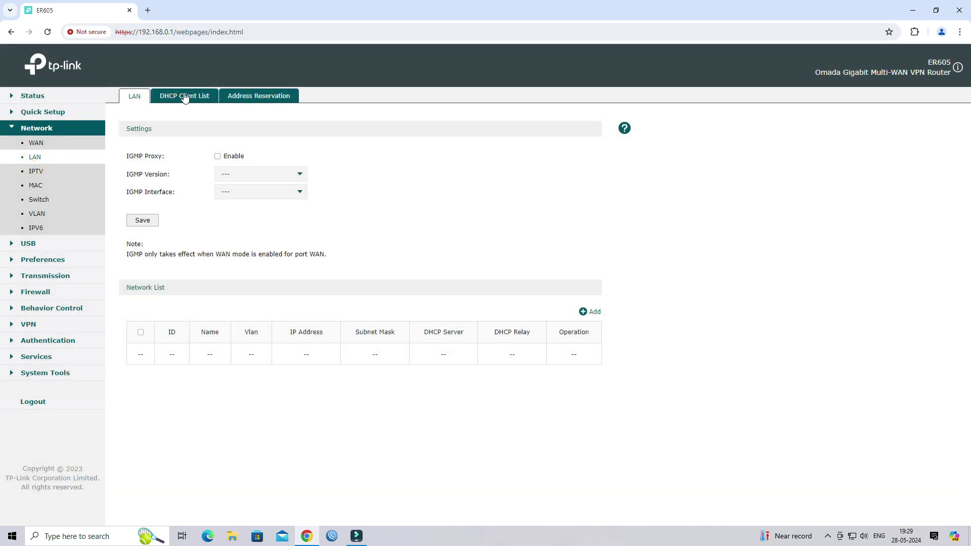
Step: Check the connected PC's name and assigned IP address in the DHCP client list
{"action": "left_click", "coordinate": [185, 97]}
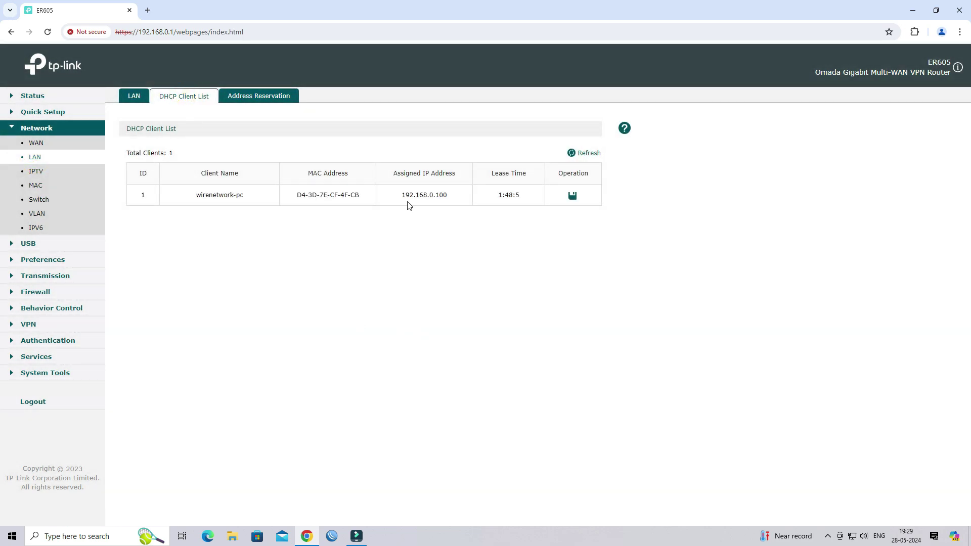
{"action": "left_click_drag", "start_coordinate": [400, 199], "coordinate": [451, 204]}
{"action": "left_click_drag", "start_coordinate": [197, 198], "coordinate": [250, 201]}
Step: Start a new entry in the IP Address list under Preferences and name it MYPC
{"action": "left_click", "coordinate": [33, 128]}
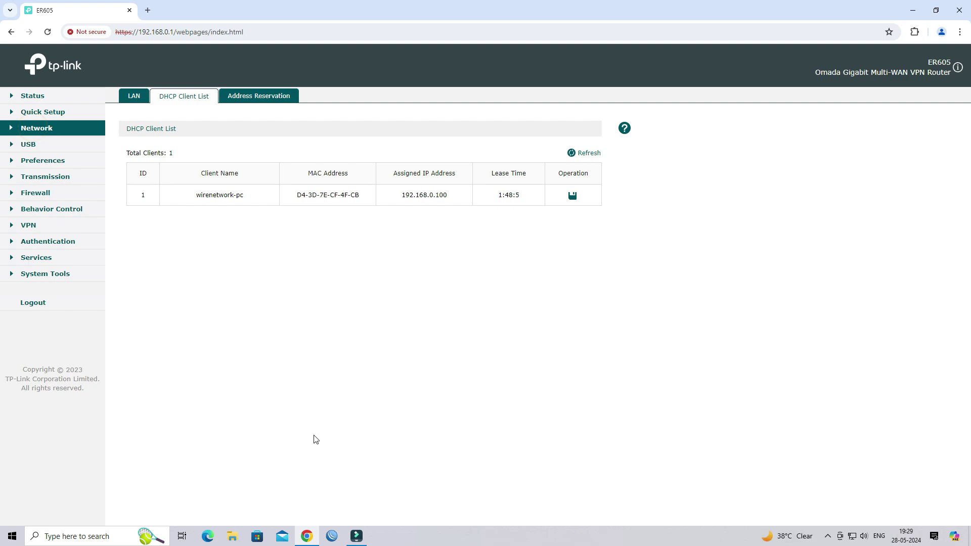
{"action": "left_click", "coordinate": [46, 161]}
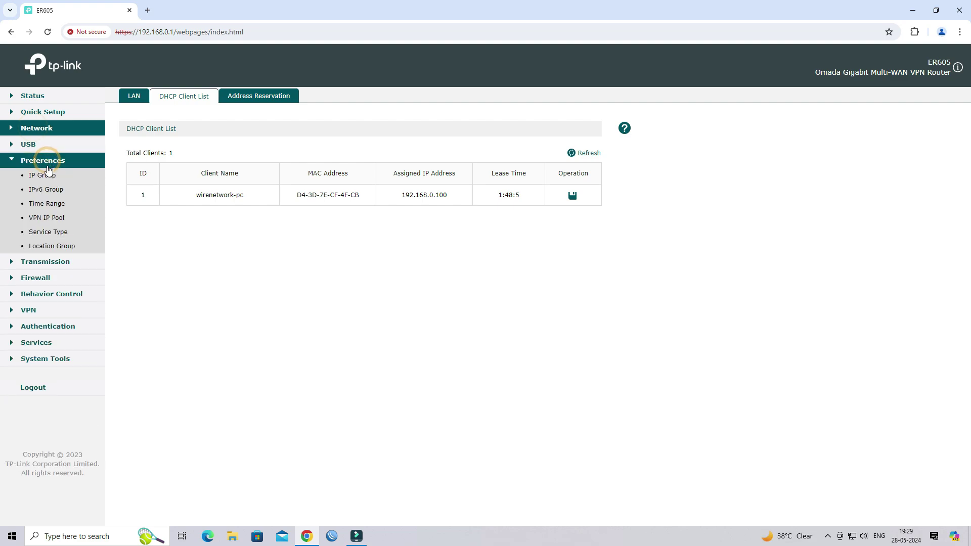
{"action": "left_click", "coordinate": [38, 178]}
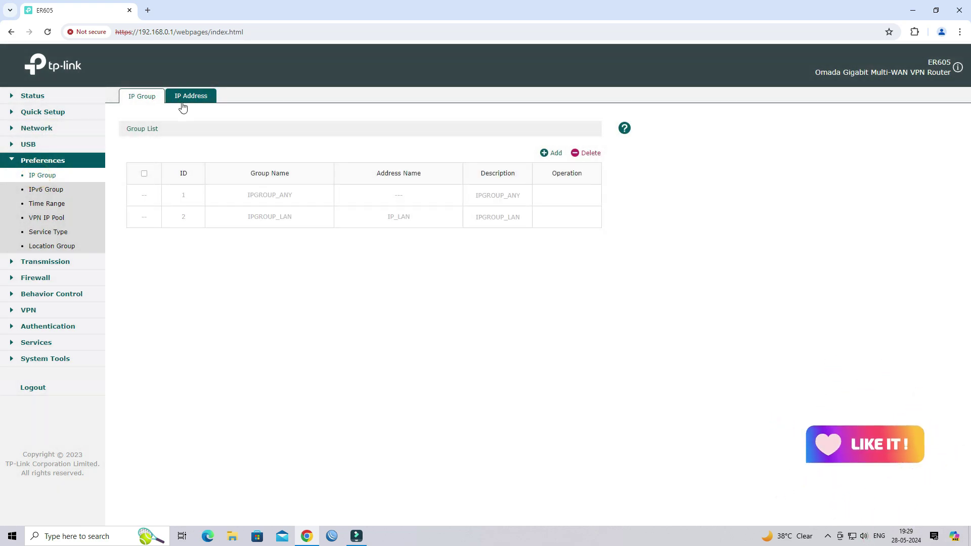
{"action": "left_click", "coordinate": [192, 99]}
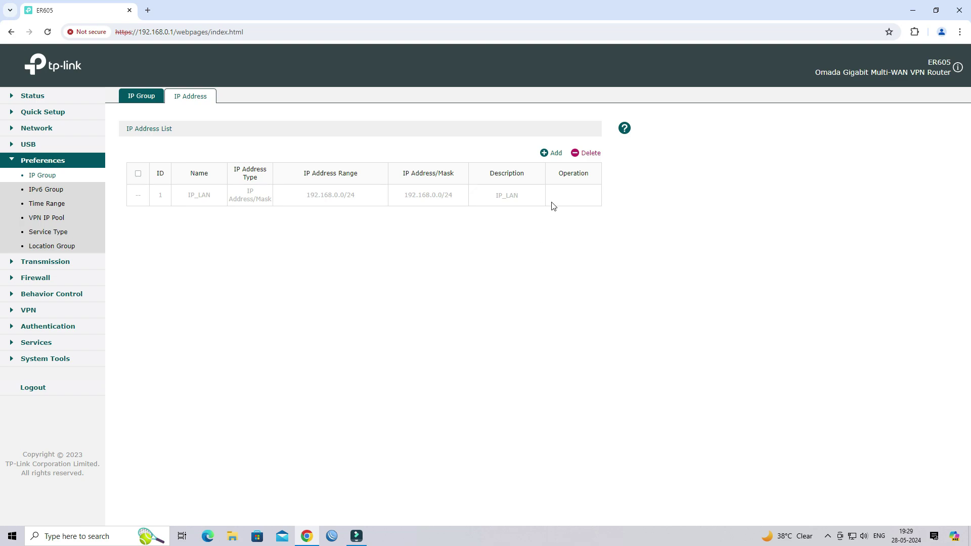
{"action": "left_click", "coordinate": [543, 153]}
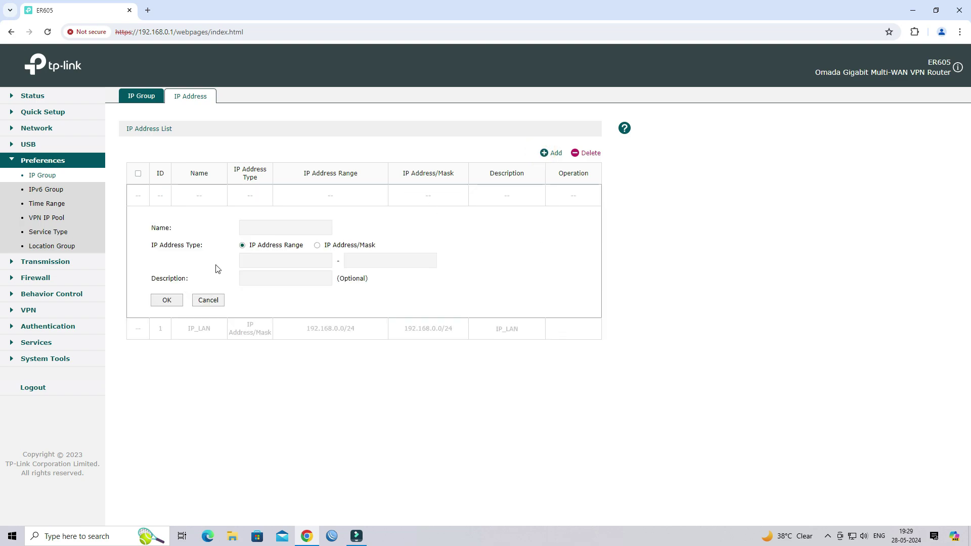
{"action": "left_click", "coordinate": [248, 229]}
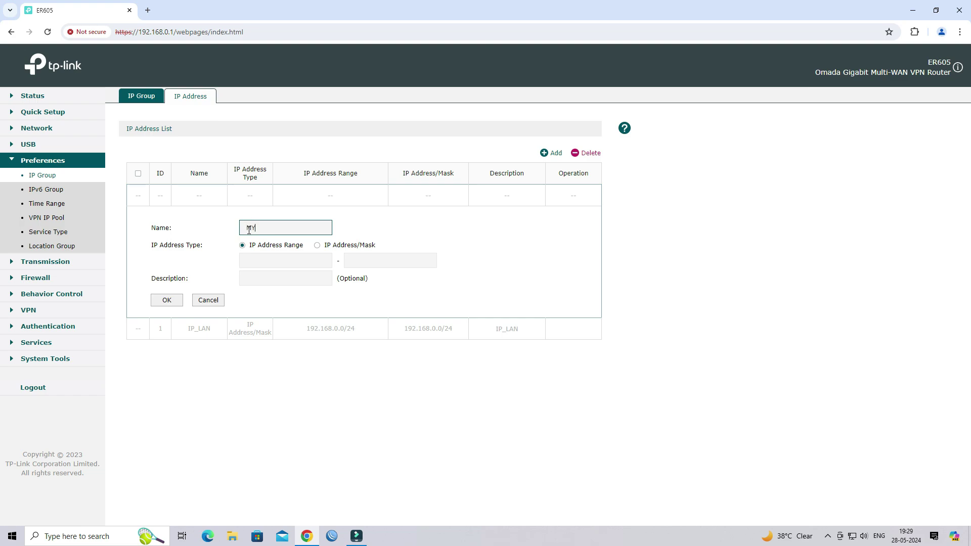
{"action": "type", "text": "MYPC"}
{"action": "double_click", "coordinate": [274, 224]}
{"action": "left_click", "coordinate": [379, 208]}
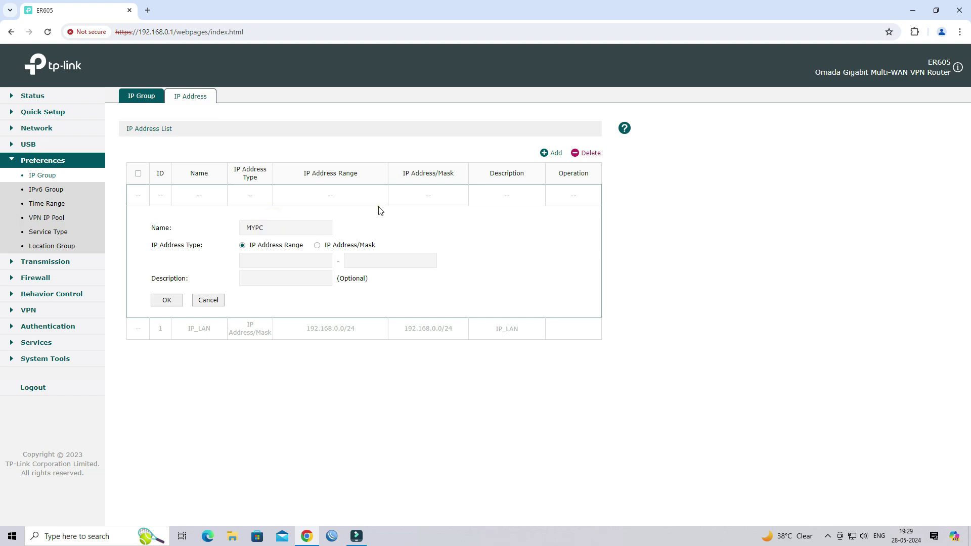
Step: Set both ends of the MYPC entry's IP address range to 192.168.0.100 and save the entry
{"action": "left_click", "coordinate": [285, 259]}
{"action": "key", "text": "ctrl+a"}
{"action": "key", "text": "ctrl+c"}
{"action": "key", "text": "Tab"}
{"action": "key", "text": "ctrl+v"}
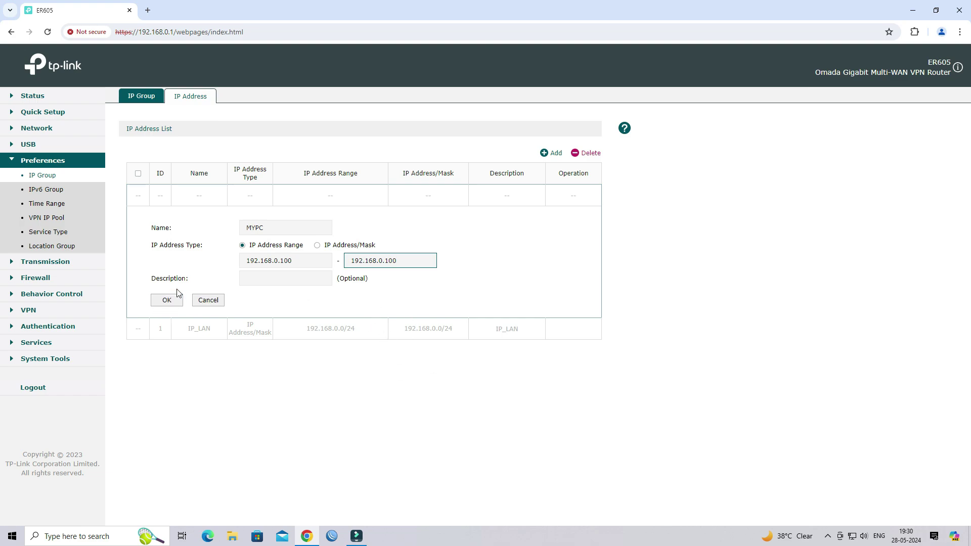
{"action": "left_click", "coordinate": [169, 302]}
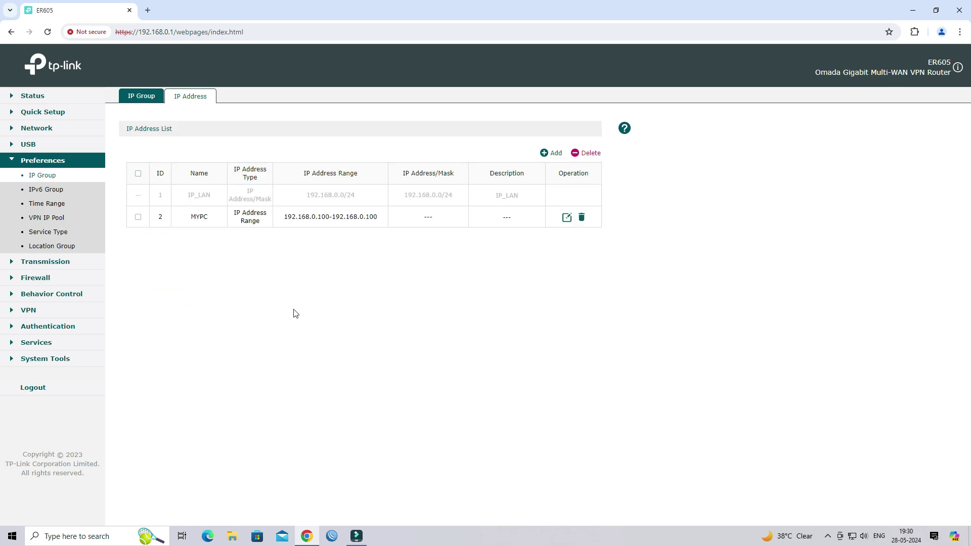
Step: Create an IP group named MYPC that contains the MYPC address, and save it
{"action": "left_click", "coordinate": [151, 101]}
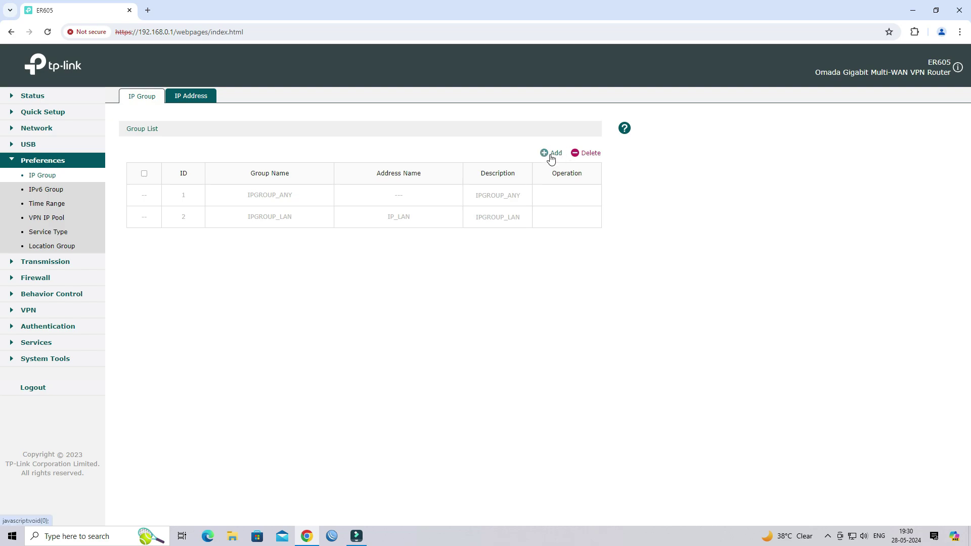
{"action": "left_click", "coordinate": [551, 157]}
{"action": "left_click", "coordinate": [277, 233]}
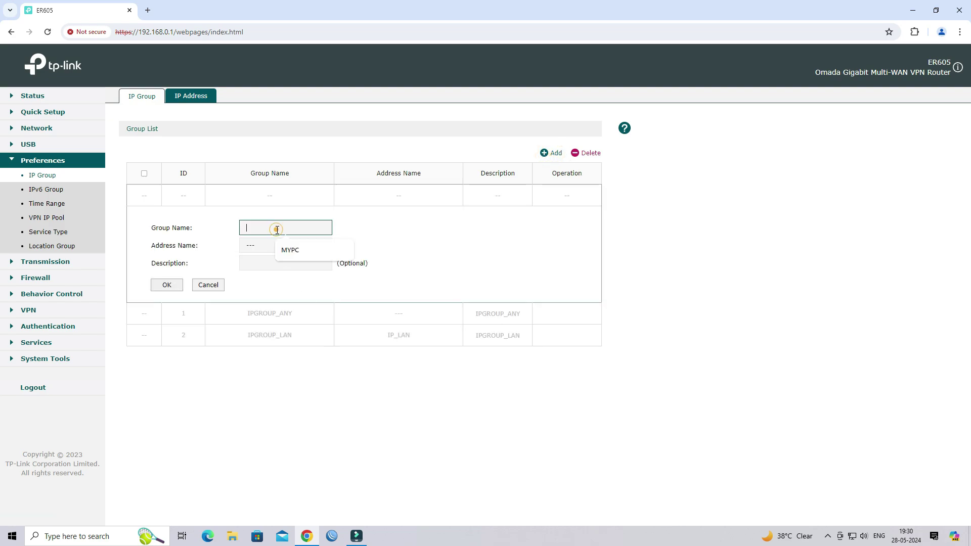
{"action": "left_click", "coordinate": [298, 250]}
{"action": "left_click", "coordinate": [277, 248]}
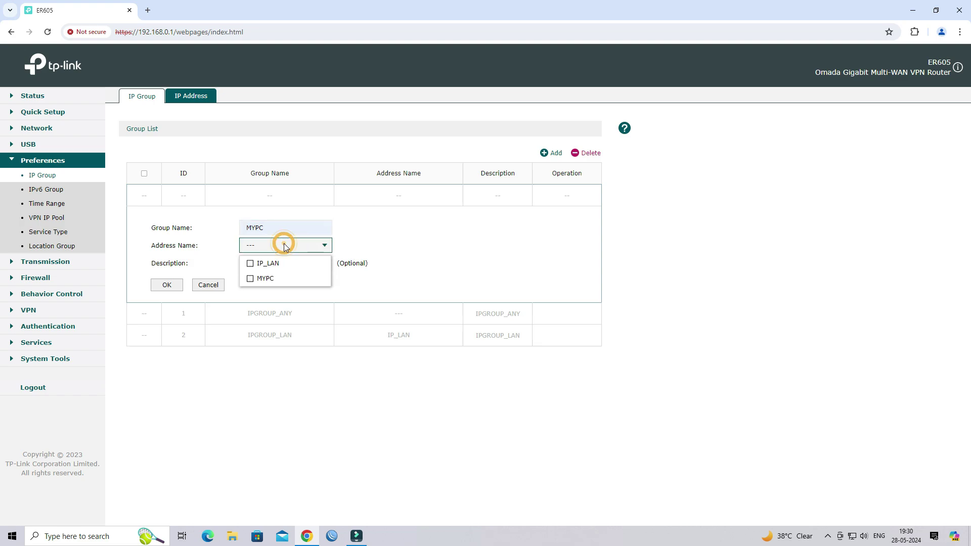
{"action": "left_click", "coordinate": [273, 281]}
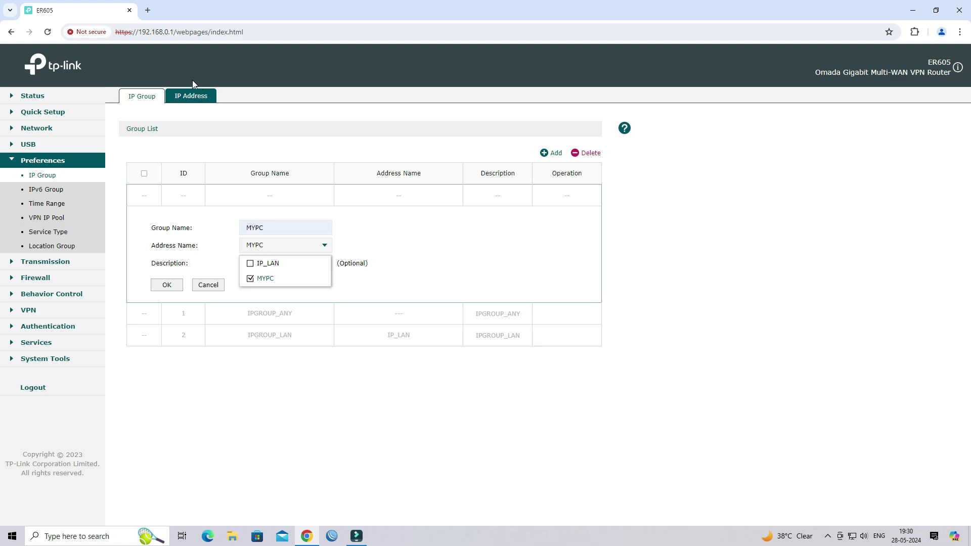
{"action": "left_click", "coordinate": [336, 426]}
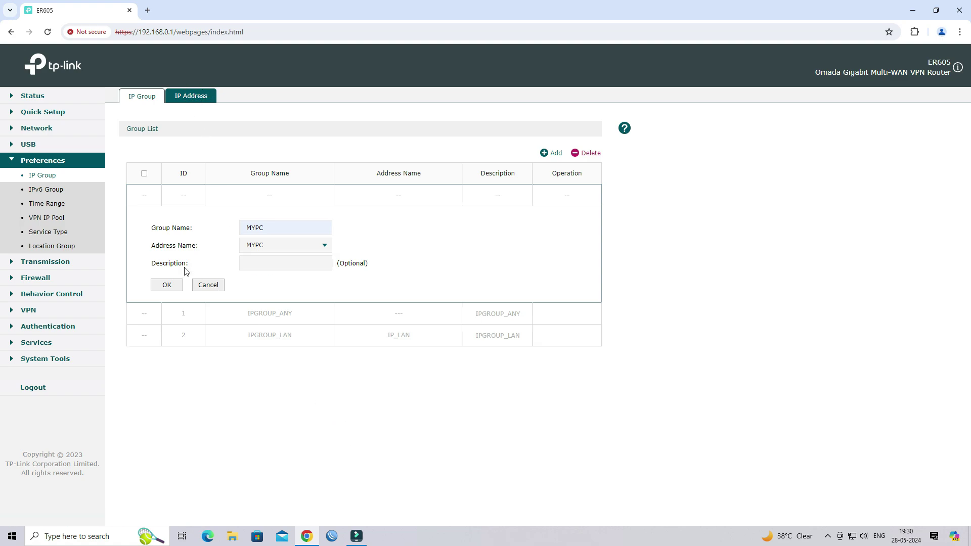
{"action": "left_click", "coordinate": [166, 286]}
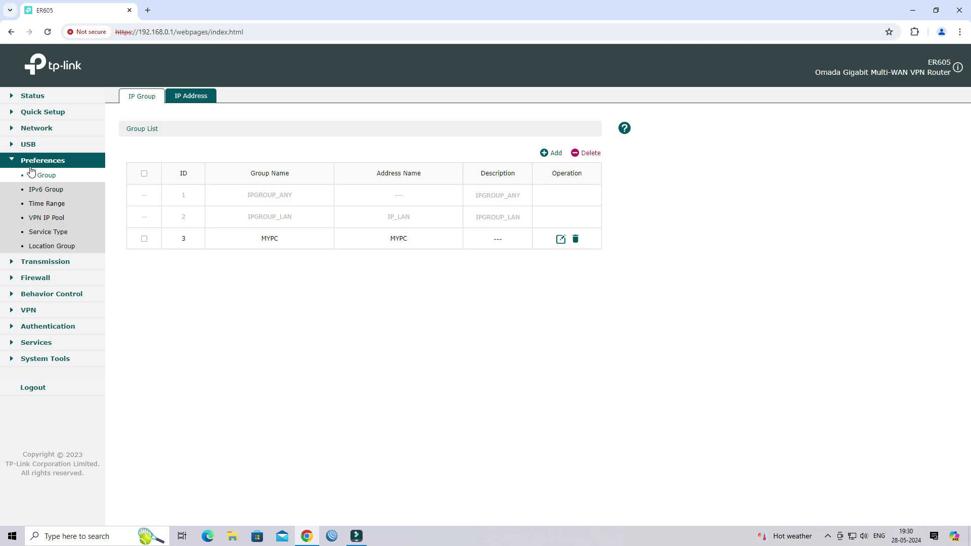
Step: Go to the Bandwidth Control settings under Transmission
{"action": "left_click", "coordinate": [12, 163]}
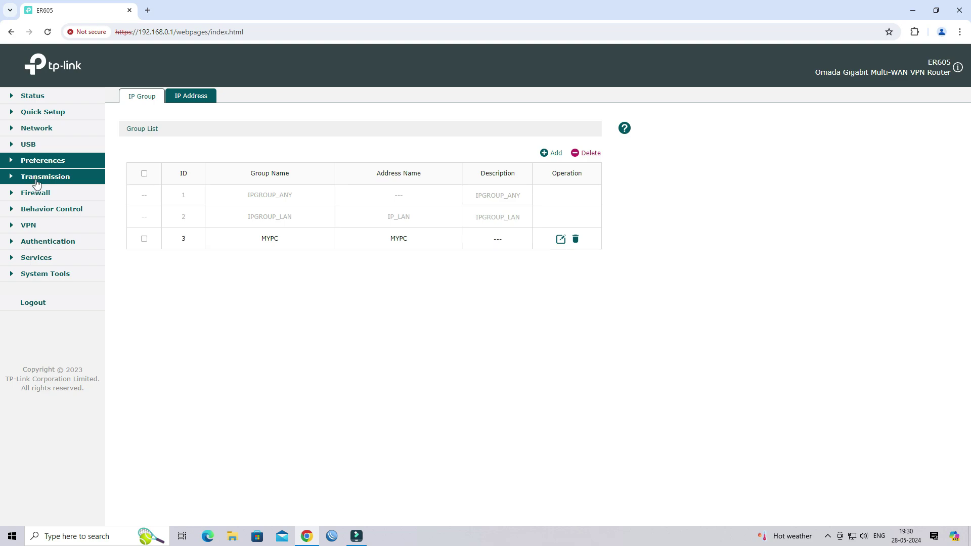
{"action": "left_click", "coordinate": [36, 180]}
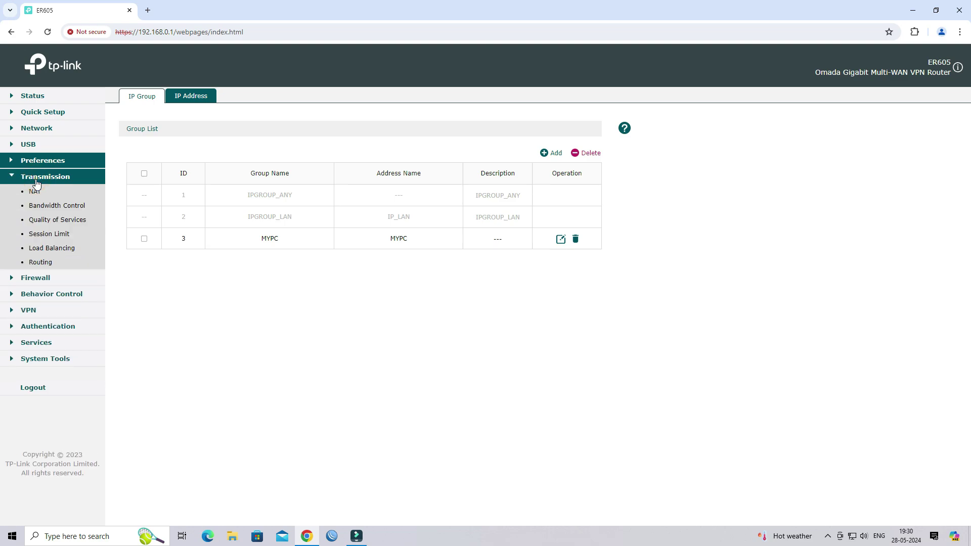
{"action": "left_click", "coordinate": [59, 206]}
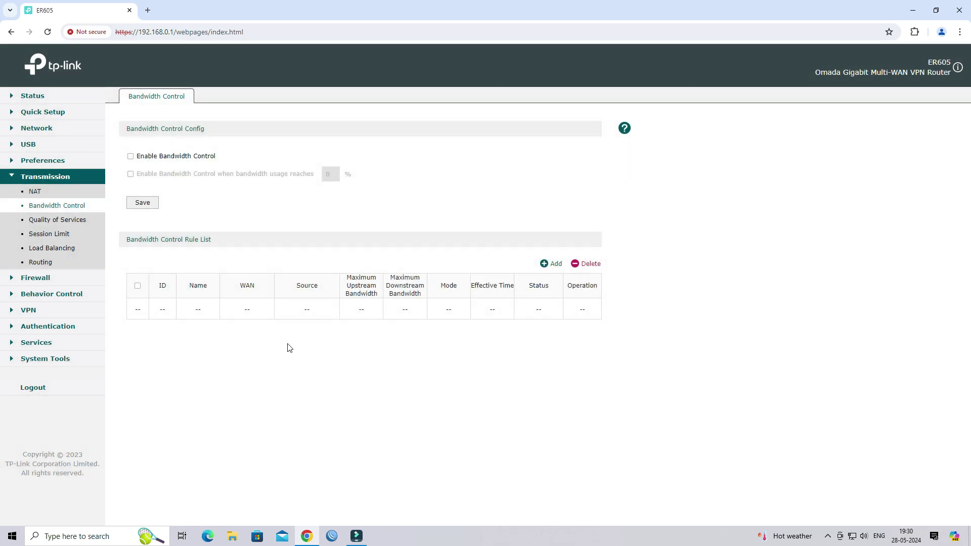
Step: Search the web for "speed test" in a new browser tab and open Speedtest by Ookla
{"action": "left_click", "coordinate": [148, 10]}
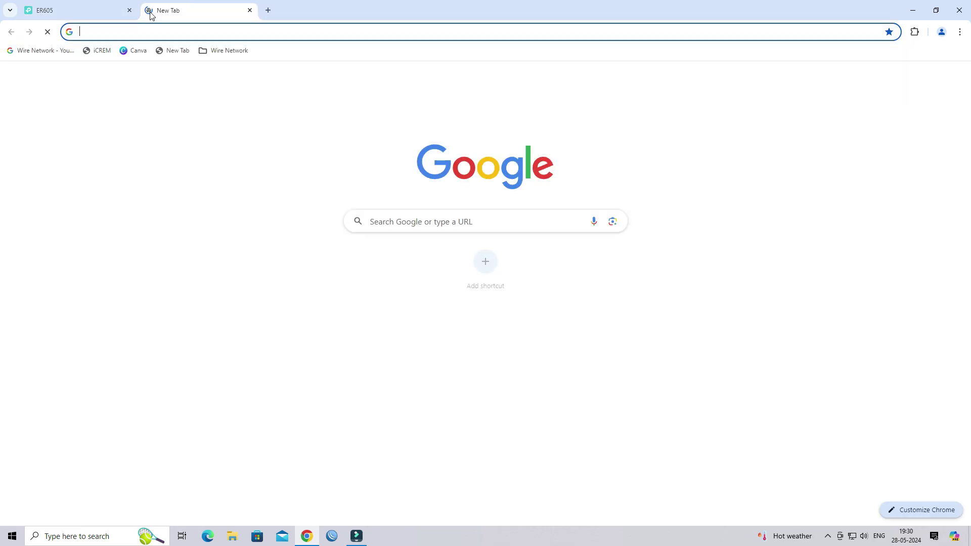
{"action": "type", "text": "spe"}
{"action": "key", "text": "Down"}
{"action": "key", "text": "Return"}
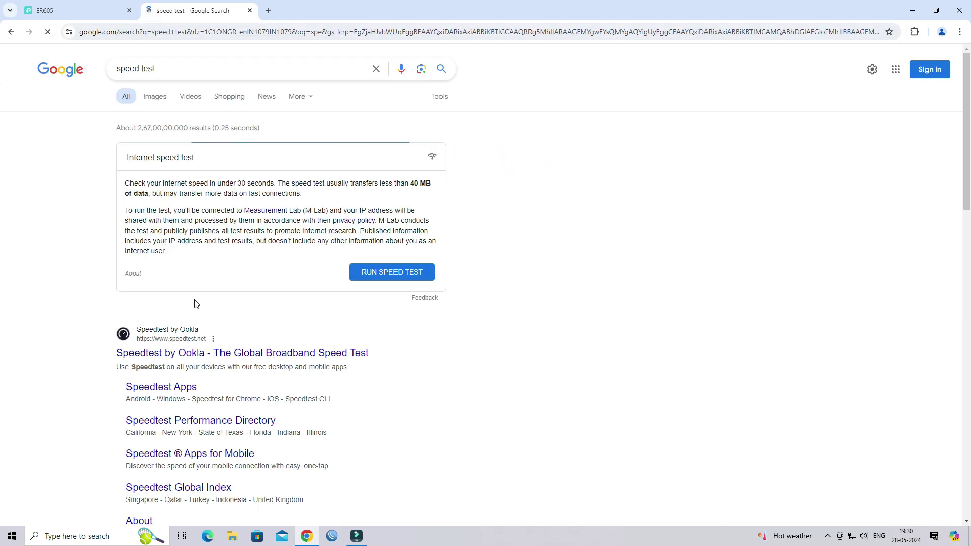
{"action": "left_click", "coordinate": [215, 352]}
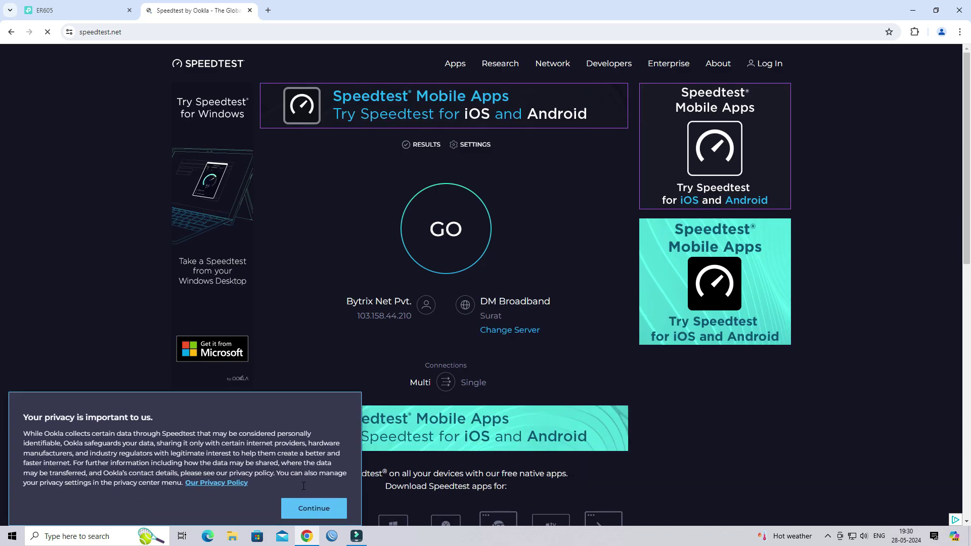
Step: Accept the privacy notice, run the speed test, dismiss the location request, and return to the router page by closing the test
{"action": "left_click", "coordinate": [310, 506]}
{"action": "left_click", "coordinate": [438, 232]}
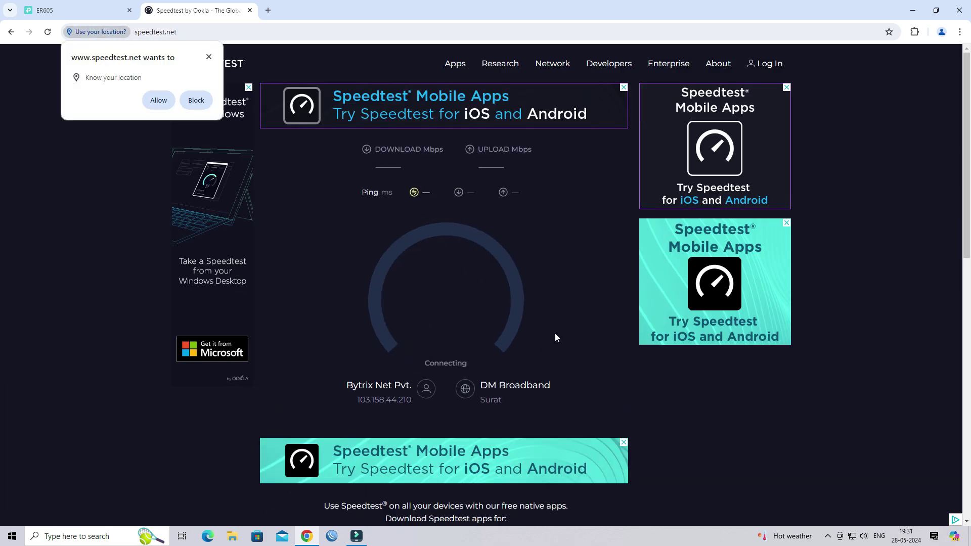
{"action": "left_click", "coordinate": [209, 57]}
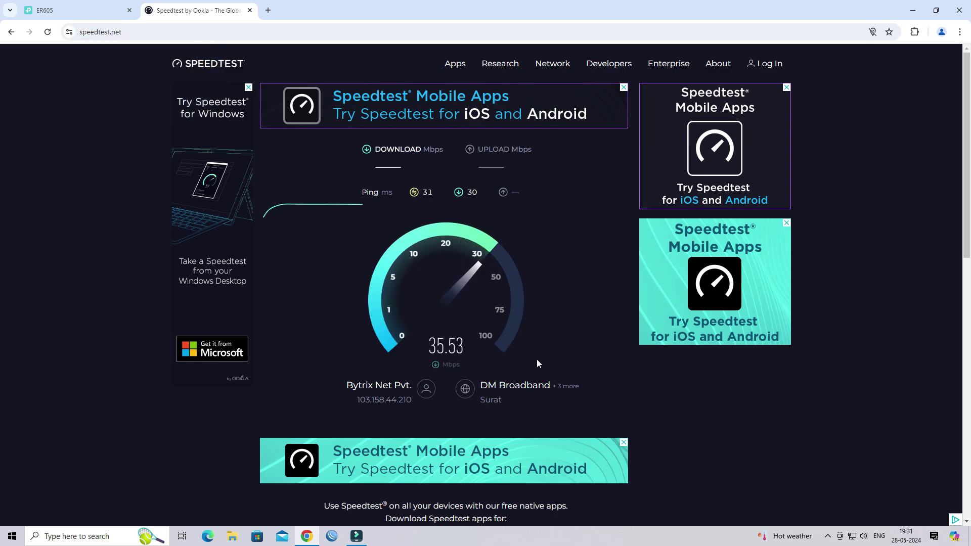
{"action": "left_click", "coordinate": [250, 11]}
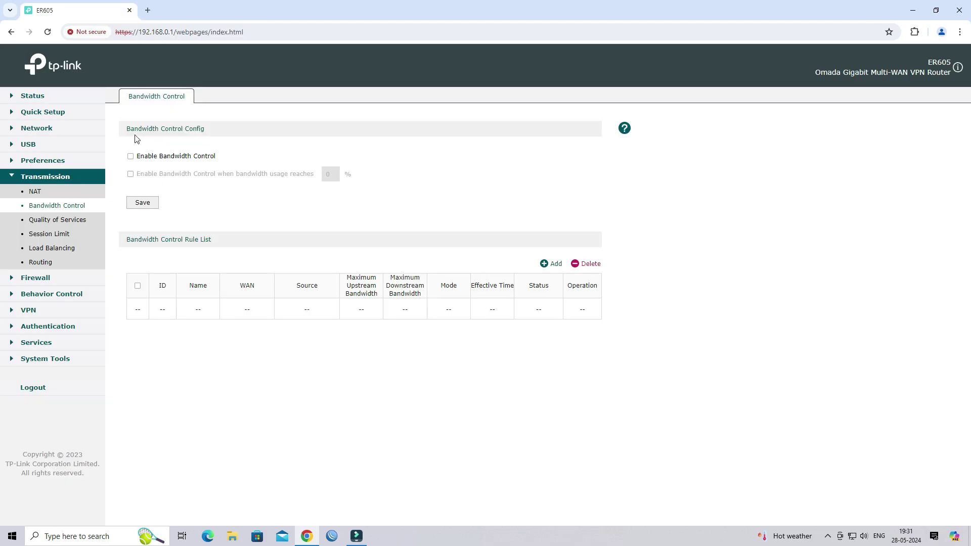
Step: Enable Bandwidth Control on the router and save the setting
{"action": "left_click", "coordinate": [132, 157]}
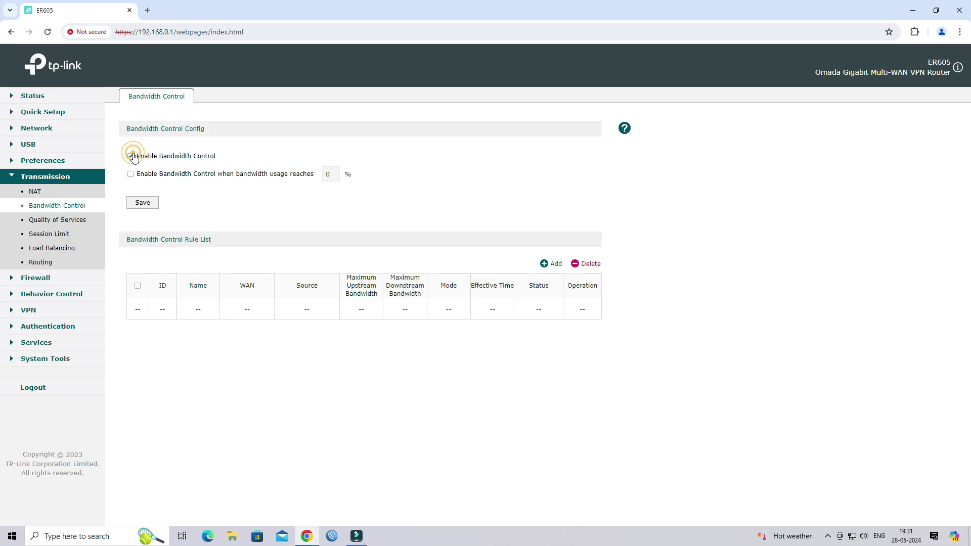
{"action": "left_click", "coordinate": [145, 204]}
{"action": "left_click_drag", "start_coordinate": [125, 239], "coordinate": [230, 245]}
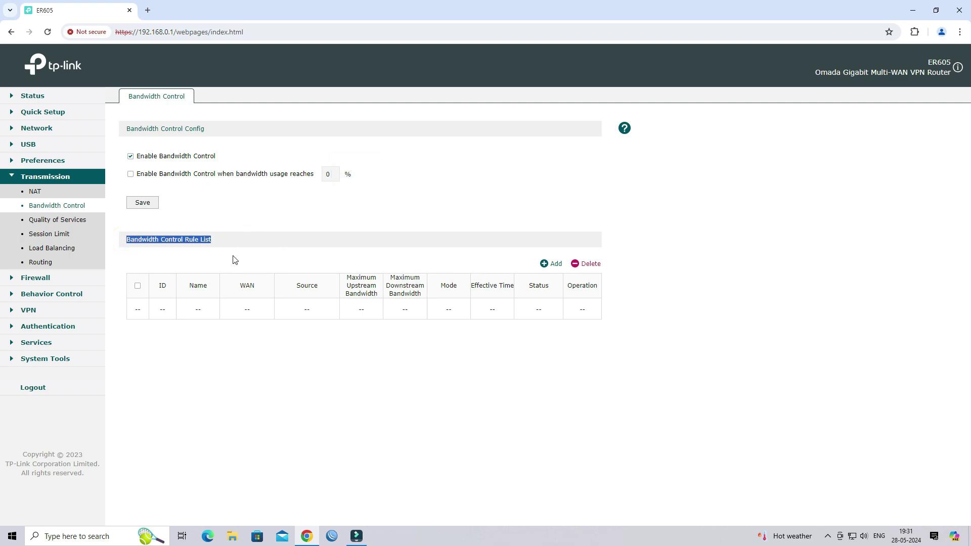
Step: Add a bandwidth control rule named MYPC and assign it to the WAN interface
{"action": "left_click", "coordinate": [559, 267]}
{"action": "scroll", "coordinate": [358, 301], "scroll_direction": "down", "scroll_amount": 1}
{"action": "left_click", "coordinate": [308, 288]}
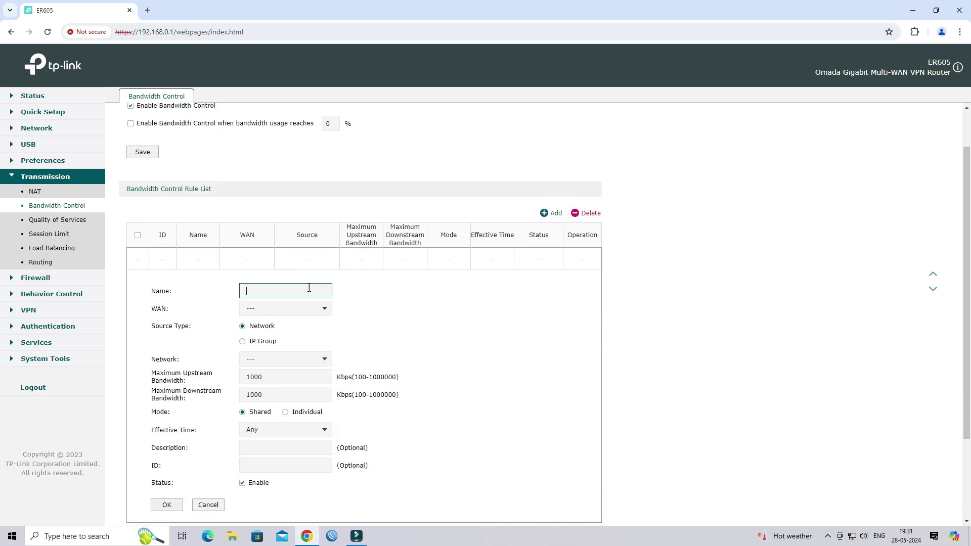
{"action": "scroll", "coordinate": [308, 288], "scroll_direction": "down", "scroll_amount": 2}
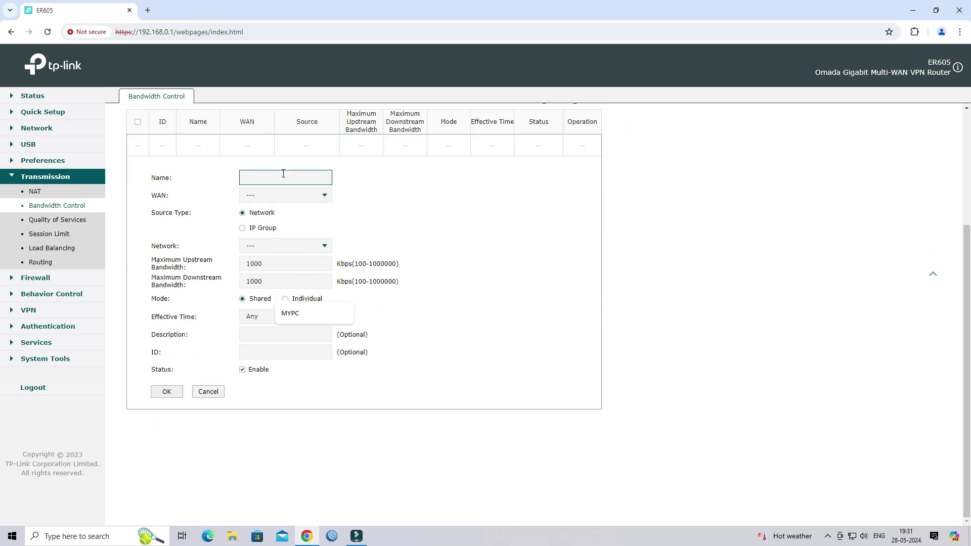
{"action": "left_click", "coordinate": [298, 313]}
{"action": "left_click_drag", "start_coordinate": [294, 177], "coordinate": [249, 176]}
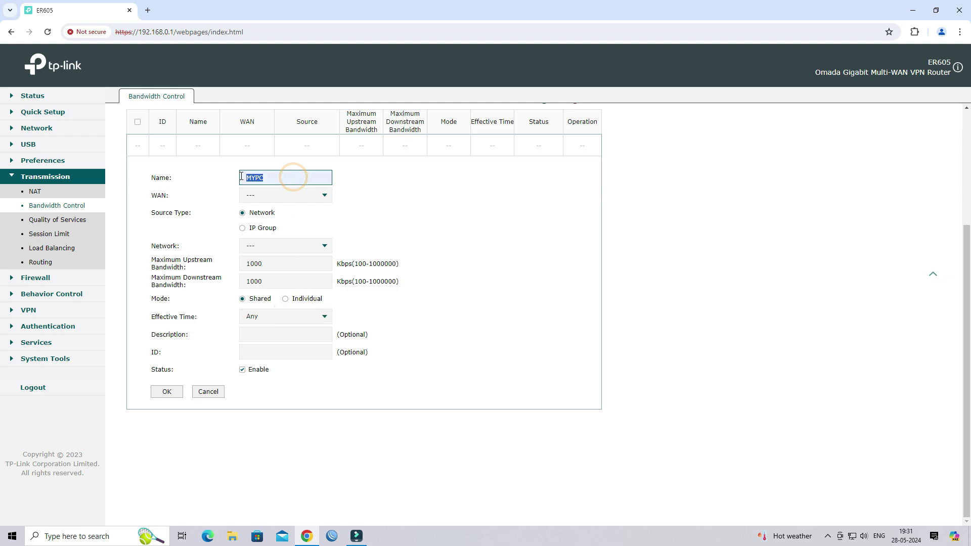
{"action": "left_click", "coordinate": [227, 188]}
{"action": "left_click", "coordinate": [293, 198]}
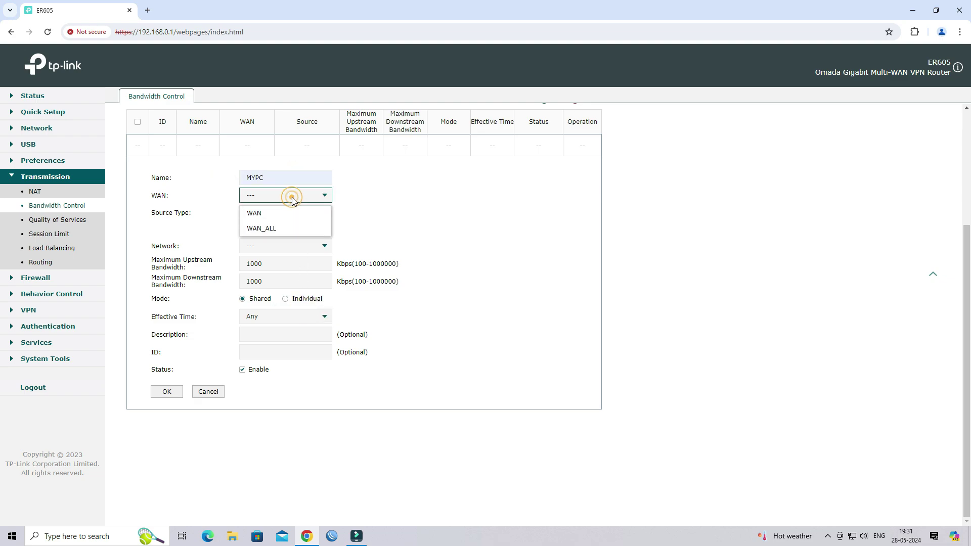
{"action": "left_click", "coordinate": [281, 222]}
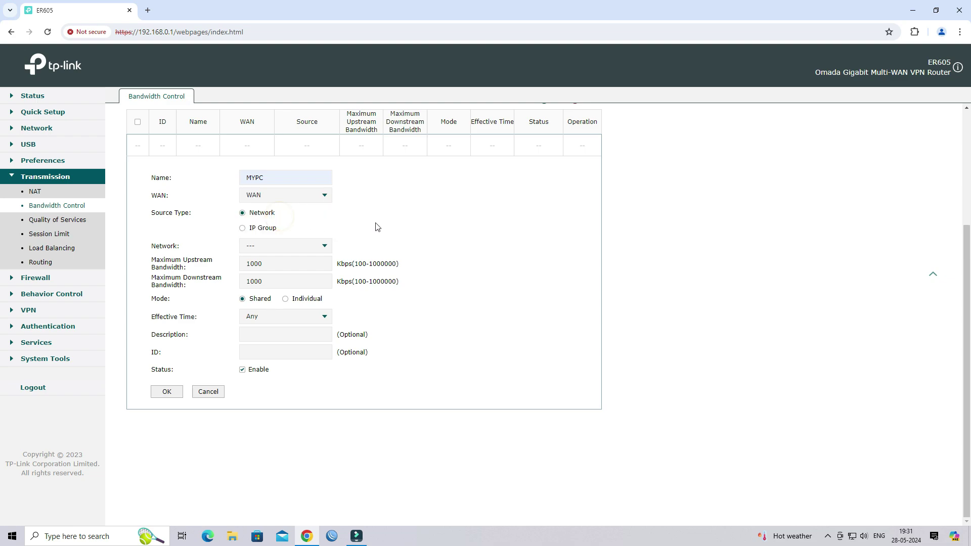
Step: Set the rule's source type to IP Group and choose the MYPC group
{"action": "left_click", "coordinate": [243, 229]}
{"action": "left_click", "coordinate": [318, 248]}
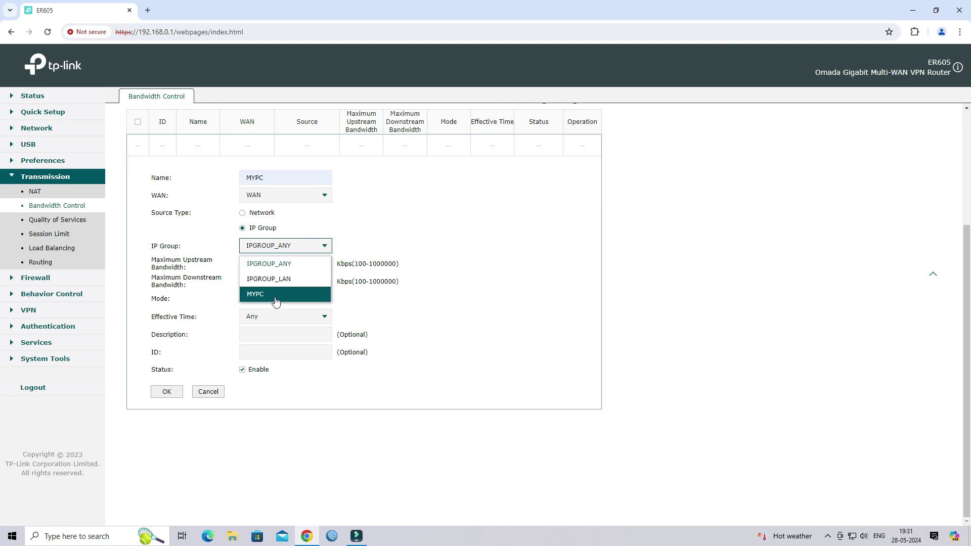
{"action": "left_click", "coordinate": [287, 302]}
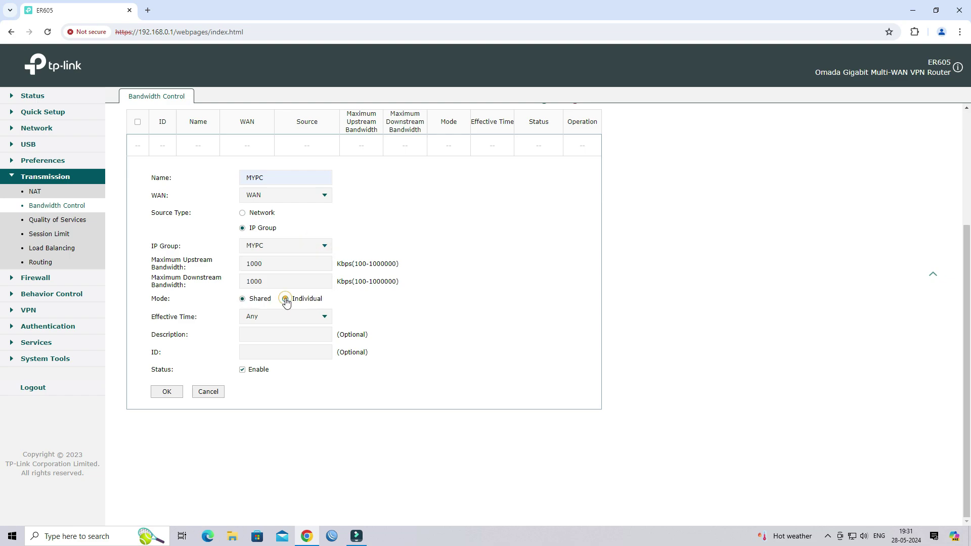
{"action": "left_click_drag", "start_coordinate": [210, 268], "coordinate": [152, 260]}
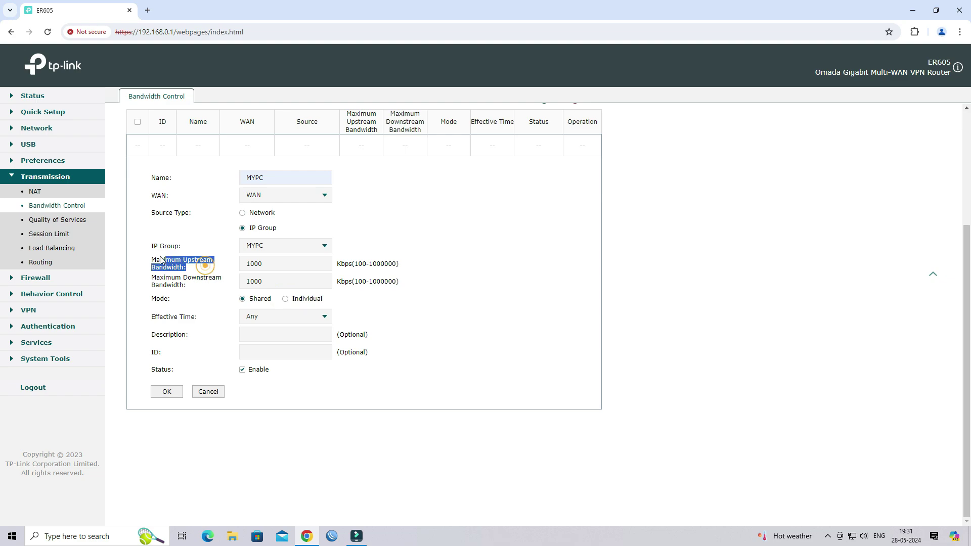
Step: Set both the maximum upstream and maximum downstream bandwidth of the MYPC rule to 4096 Kbps
{"action": "left_click_drag", "start_coordinate": [192, 285], "coordinate": [153, 277]}
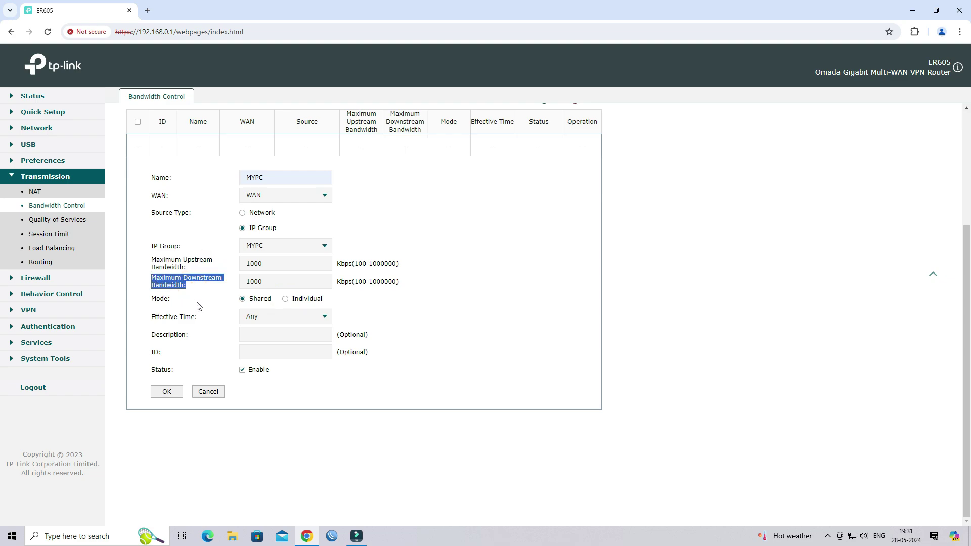
{"action": "left_click", "coordinate": [265, 267]}
{"action": "double_click", "coordinate": [265, 264]}
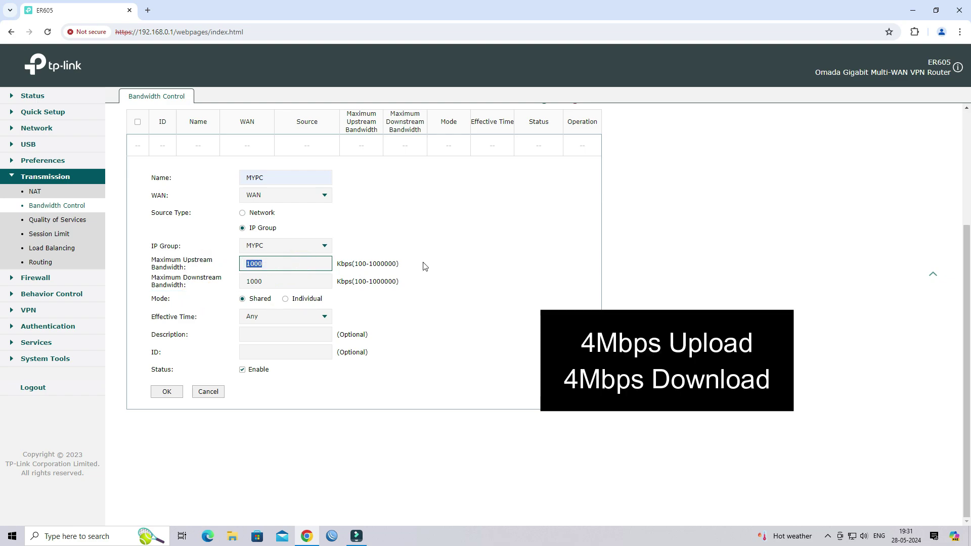
{"action": "type", "text": "4096"}
{"action": "key", "text": "ctrl+a"}
{"action": "key", "text": "ctrl+c"}
{"action": "left_click", "coordinate": [309, 282]}
{"action": "double_click", "coordinate": [309, 282]}
{"action": "key", "text": "ctrl+v"}
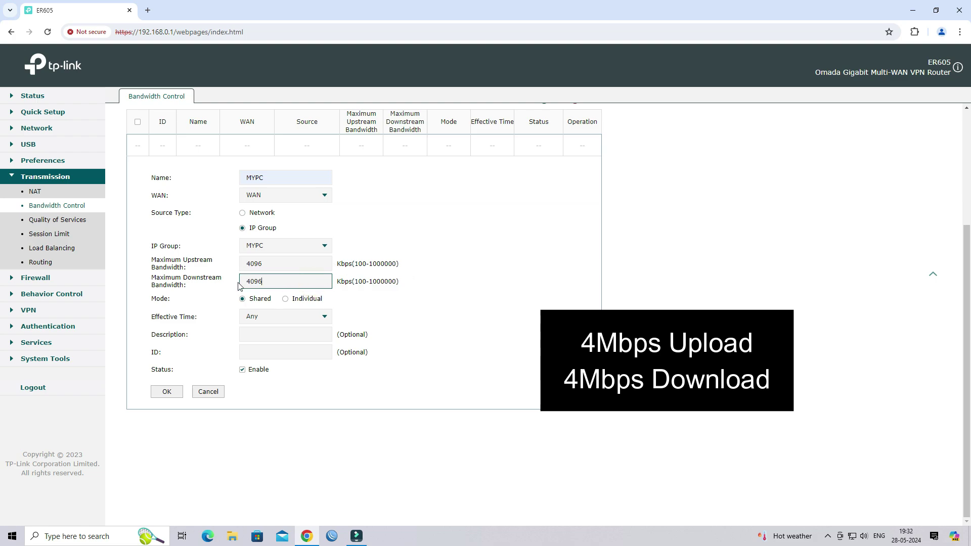
Step: Set the rule's mode to Individual, enter the description "MYPC 4Mbps", and save the rule
{"action": "left_click", "coordinate": [391, 314]}
{"action": "left_click_drag", "start_coordinate": [174, 299], "coordinate": [133, 298]}
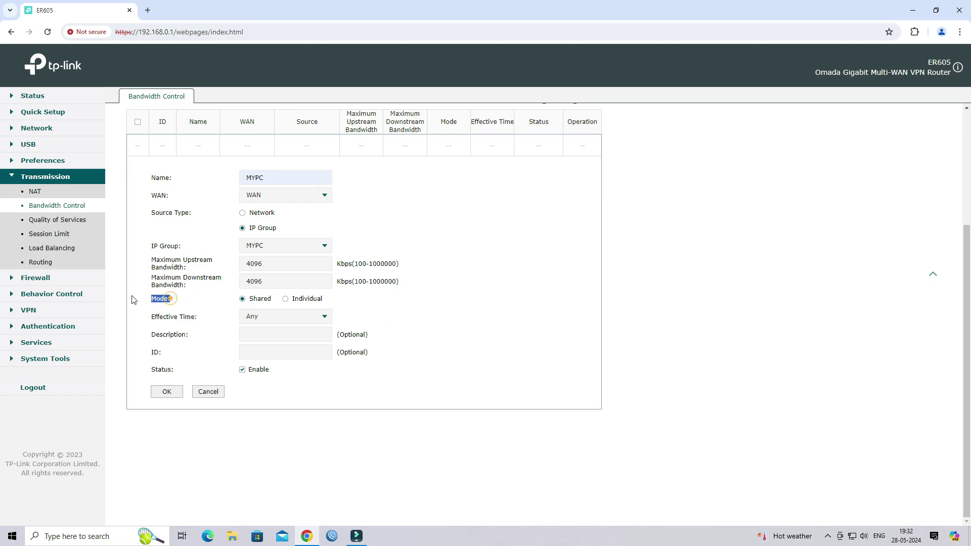
{"action": "left_click", "coordinate": [286, 299]}
{"action": "left_click", "coordinate": [298, 334]}
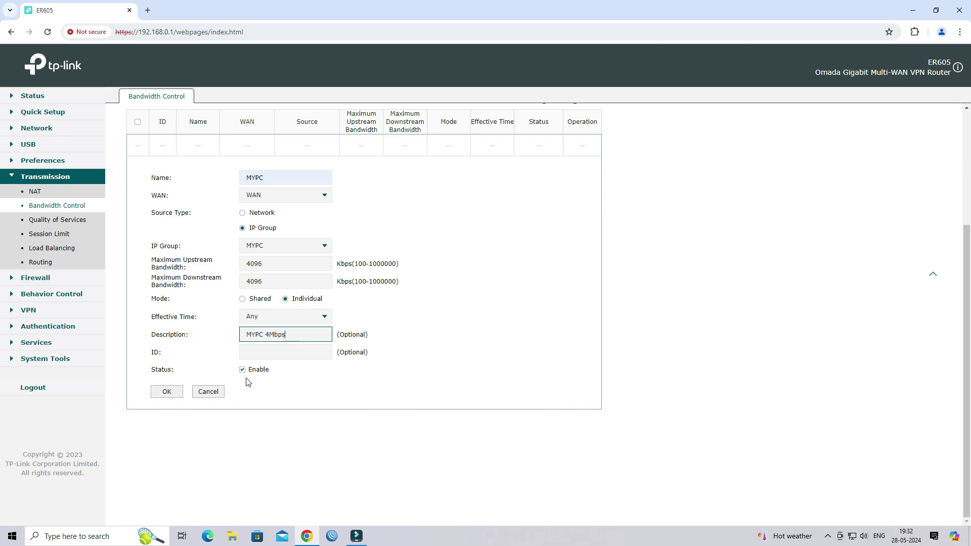
{"action": "left_click", "coordinate": [167, 392]}
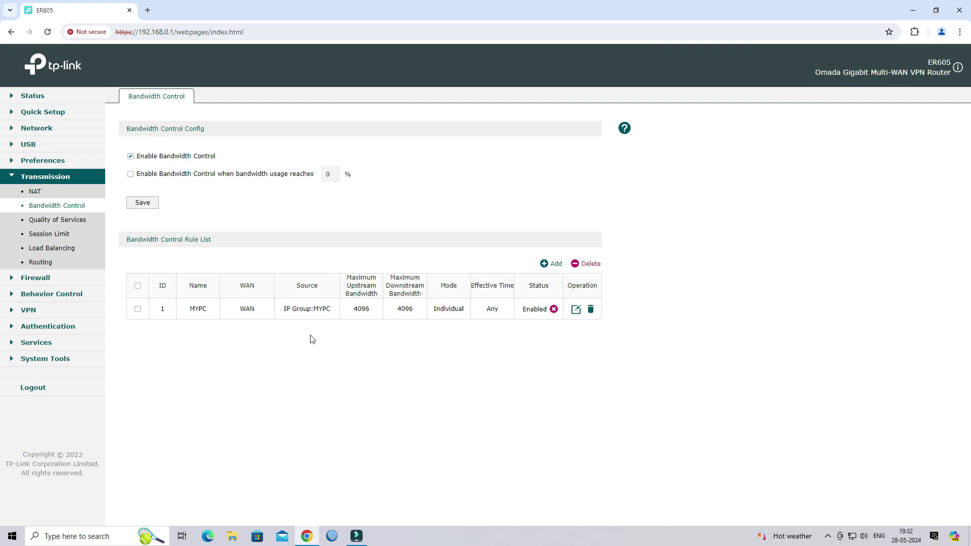
{"action": "double_click", "coordinate": [360, 309]}
{"action": "double_click", "coordinate": [405, 309]}
{"action": "left_click", "coordinate": [419, 380]}
Step: Search for speed test in a new browser tab, open Speedtest by Ookla, and run the test without answering the location request
{"action": "left_click", "coordinate": [148, 10]}
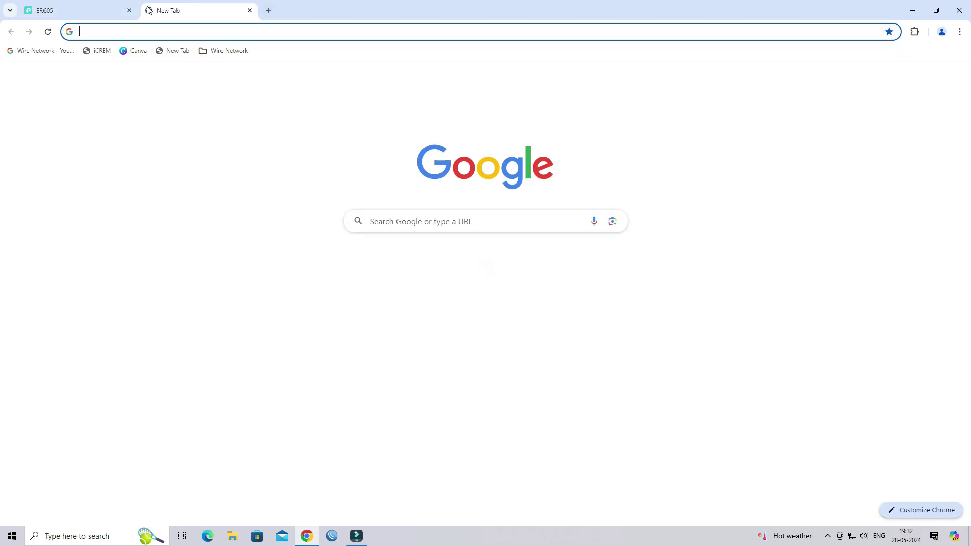
{"action": "type", "text": "spe"}
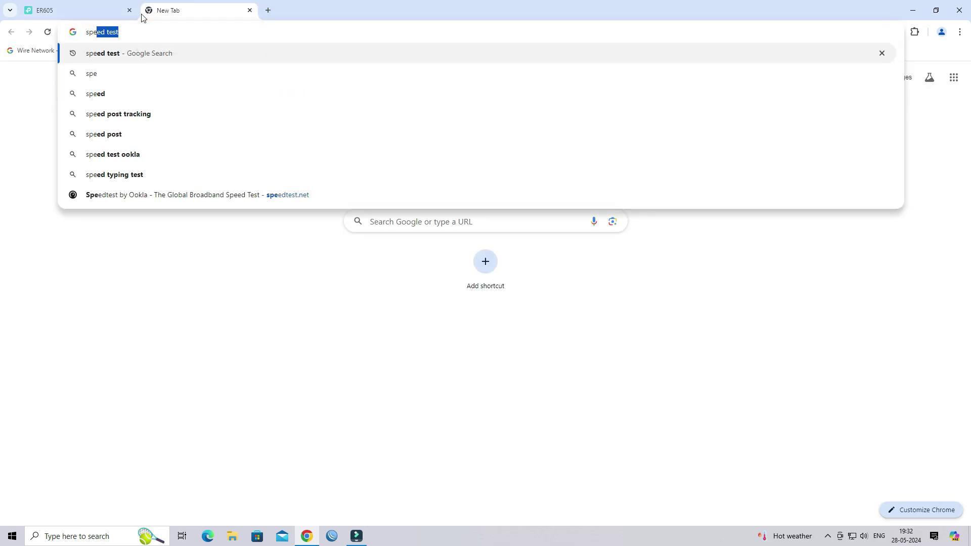
{"action": "key", "text": "Return"}
{"action": "scroll", "coordinate": [445, 283], "scroll_direction": "down", "scroll_amount": 2}
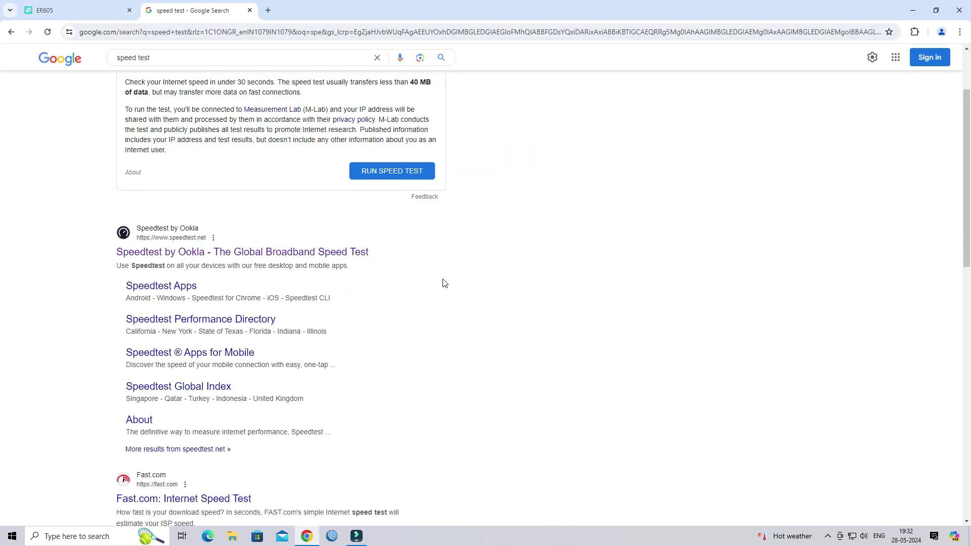
{"action": "left_click", "coordinate": [278, 257]}
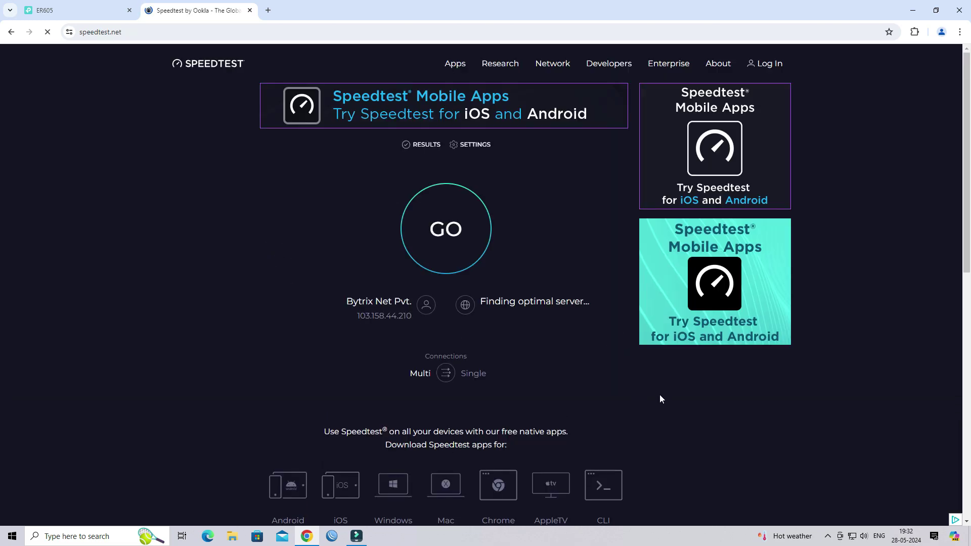
{"action": "left_click", "coordinate": [460, 245]}
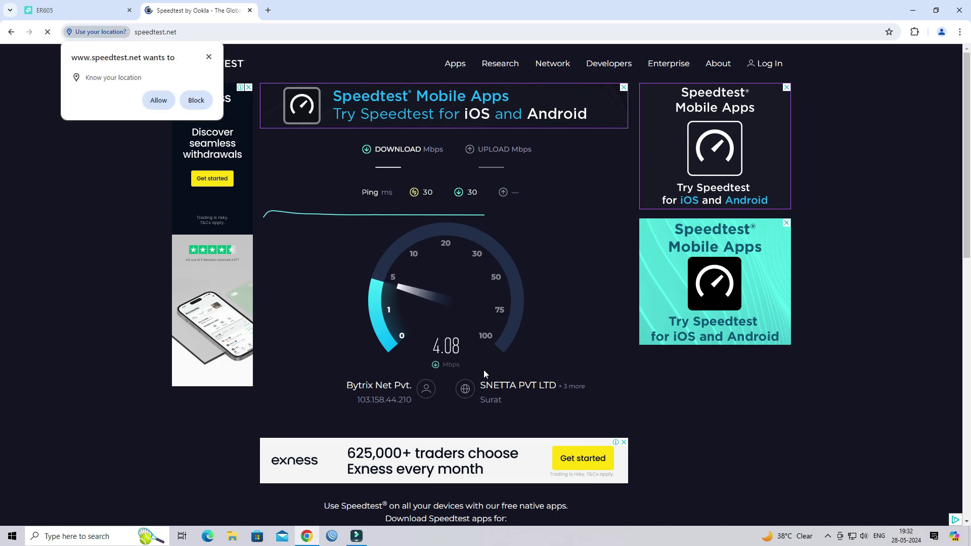
{"action": "left_click", "coordinate": [209, 57]}
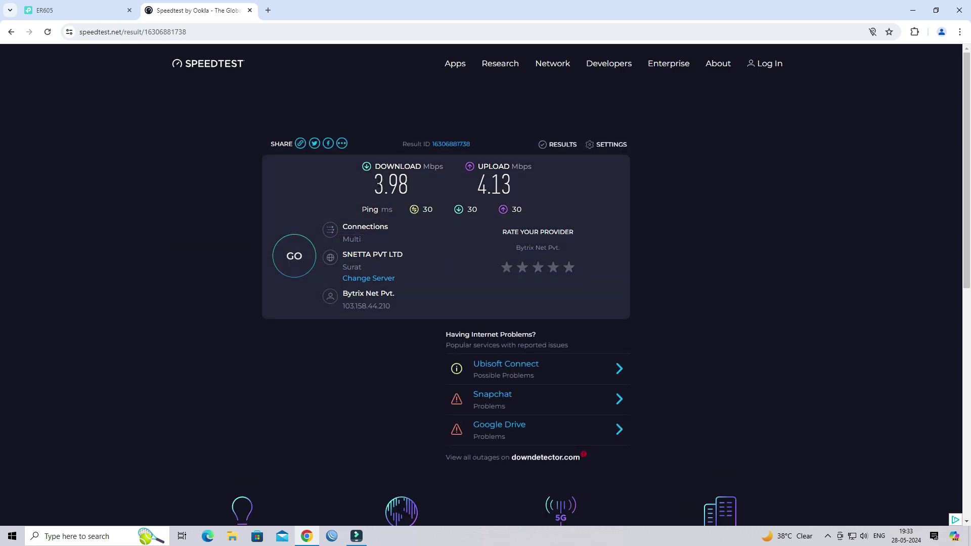
Step: Return to the router page and disable the MYPC bandwidth control rule
{"action": "left_click", "coordinate": [55, 8]}
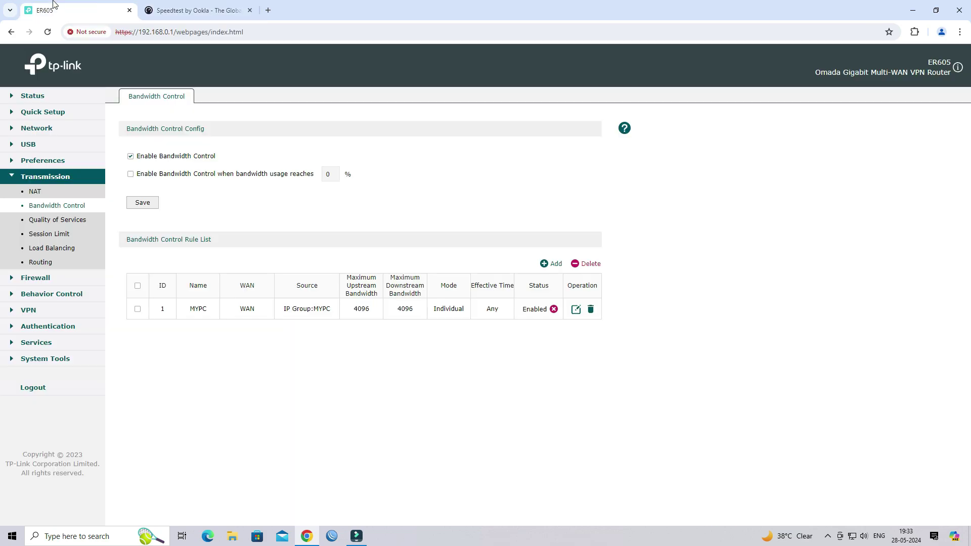
{"action": "left_click", "coordinate": [535, 310]}
Step: Rerun the Ookla speed test with the rule disabled, dismiss the location request, and close the test page
{"action": "left_click", "coordinate": [222, 10]}
{"action": "left_click", "coordinate": [295, 257]}
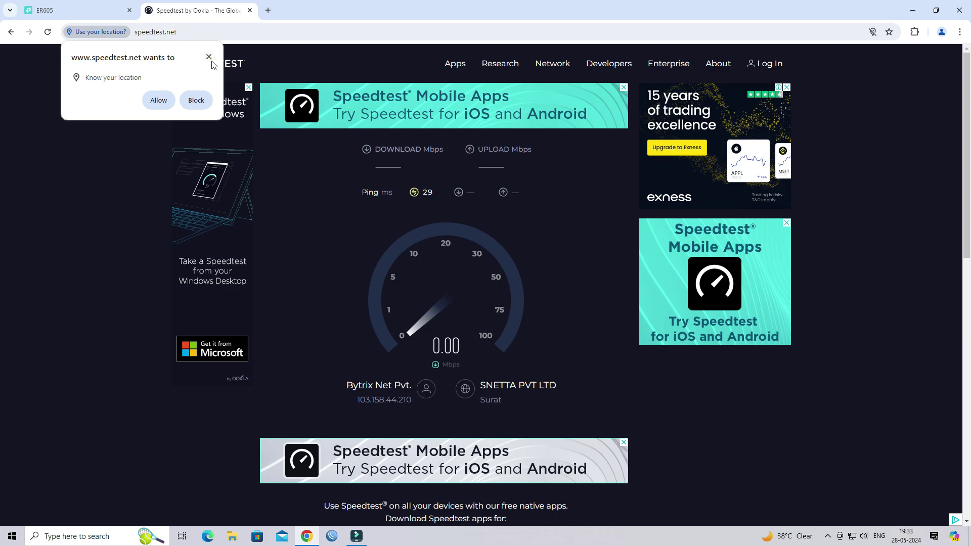
{"action": "left_click", "coordinate": [209, 56]}
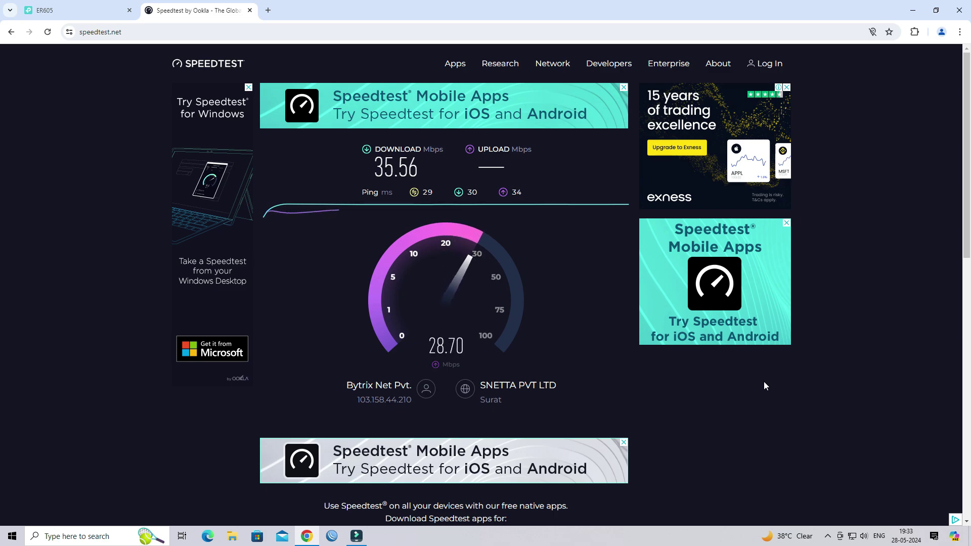
{"action": "left_click", "coordinate": [250, 11]}
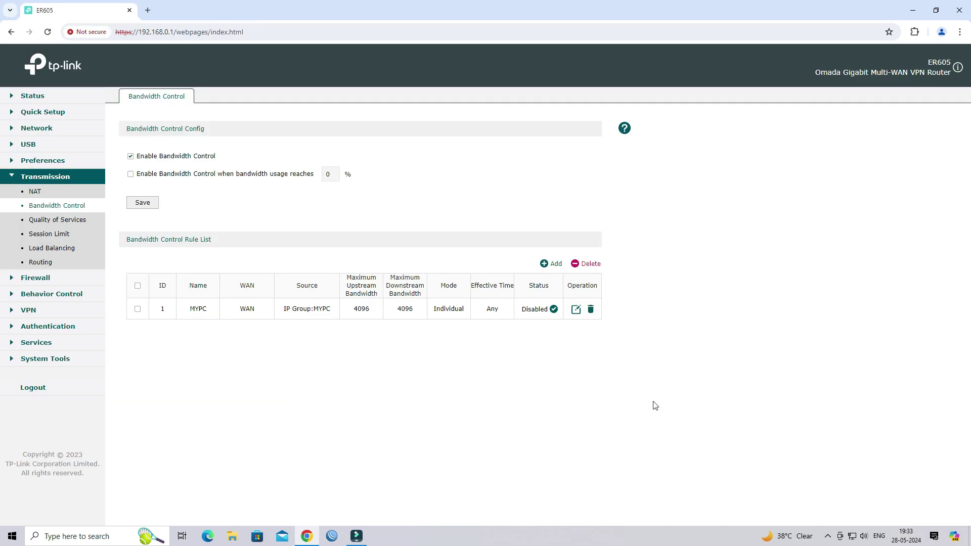